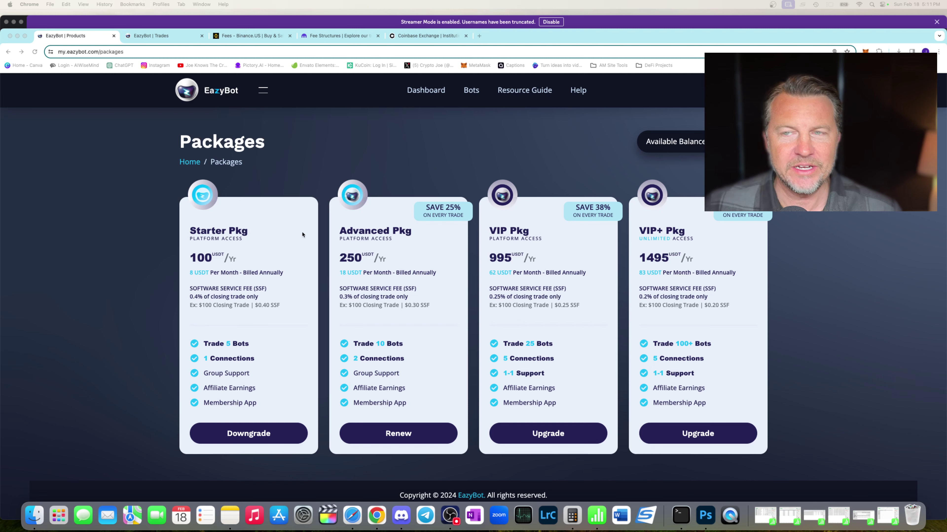
Zoom in on the EazyBot Packages page, scan the plans, then switch to My Trades history.
left_click(938, 52)
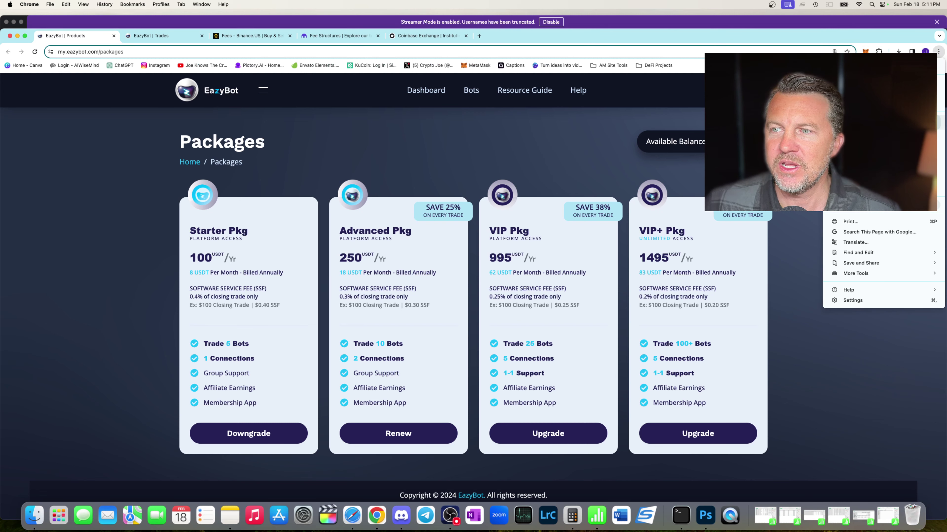
key("super+equal")
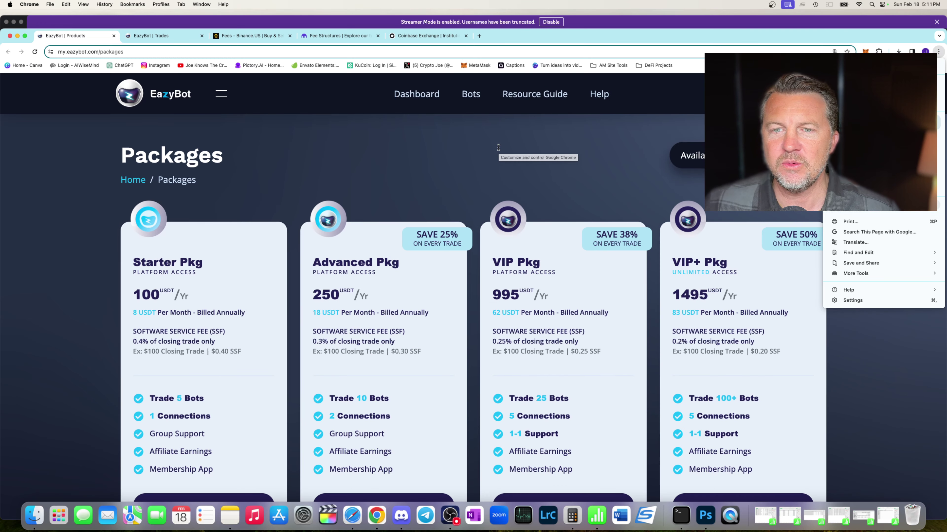
left_click(580, 182)
scroll(486, 226, "down", 3)
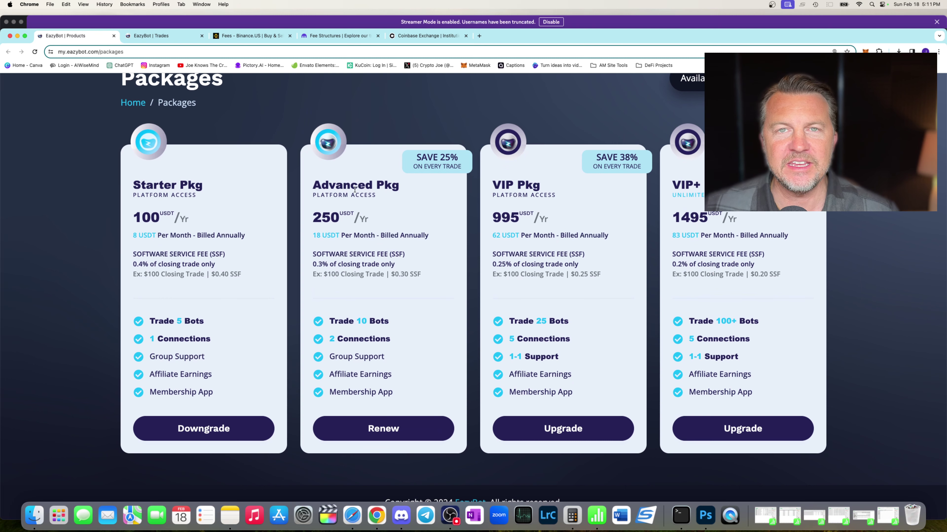
scroll(355, 190, "up", 1)
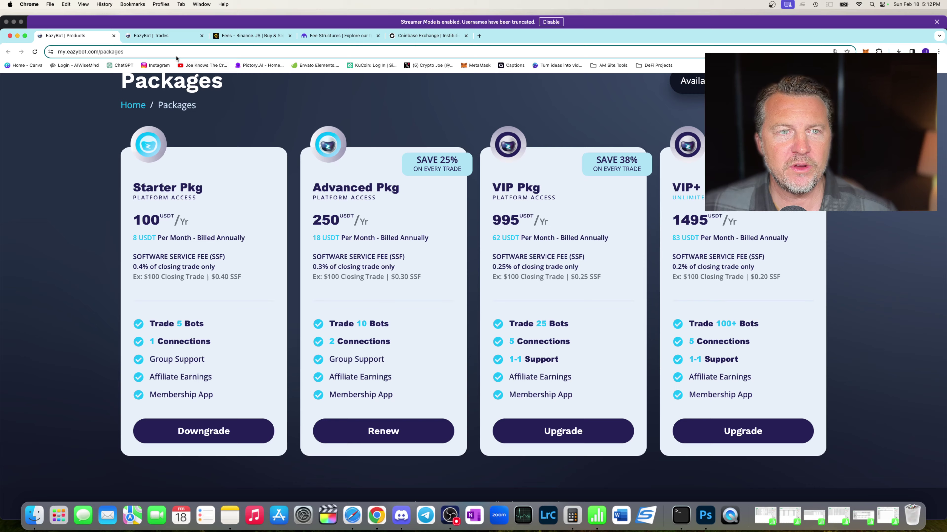
left_click(156, 35)
Scroll through the trade table's SSF fees, then return to the Packages page's 0.4%–0.2% plans.
scroll(367, 330, "down", 3)
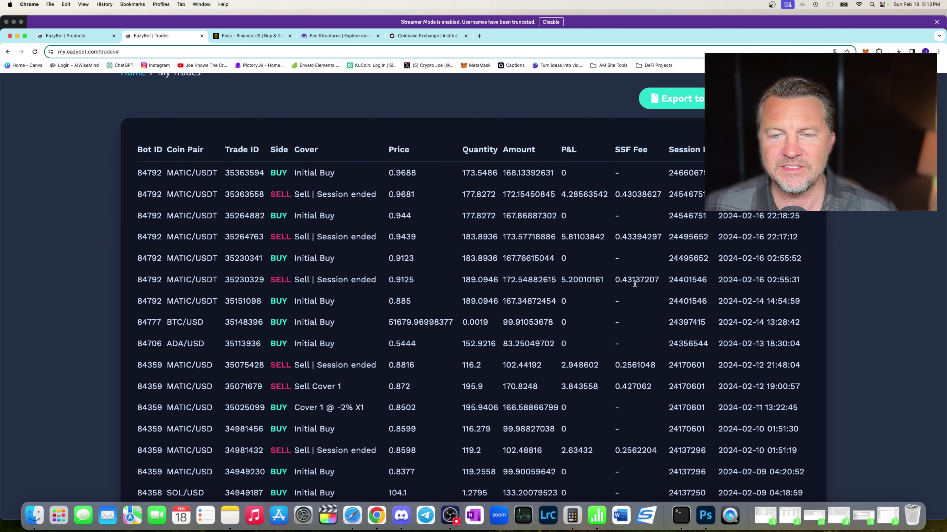
scroll(635, 287, "up", 3)
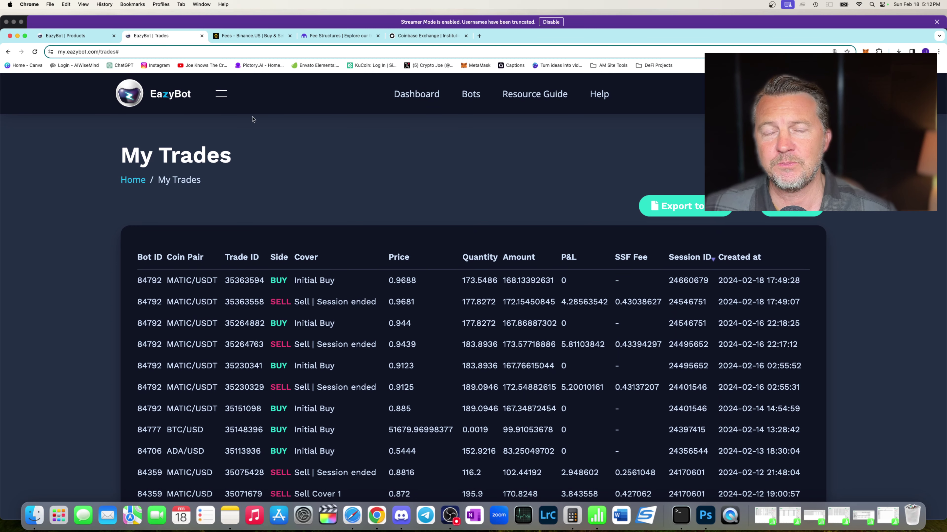
left_click(86, 36)
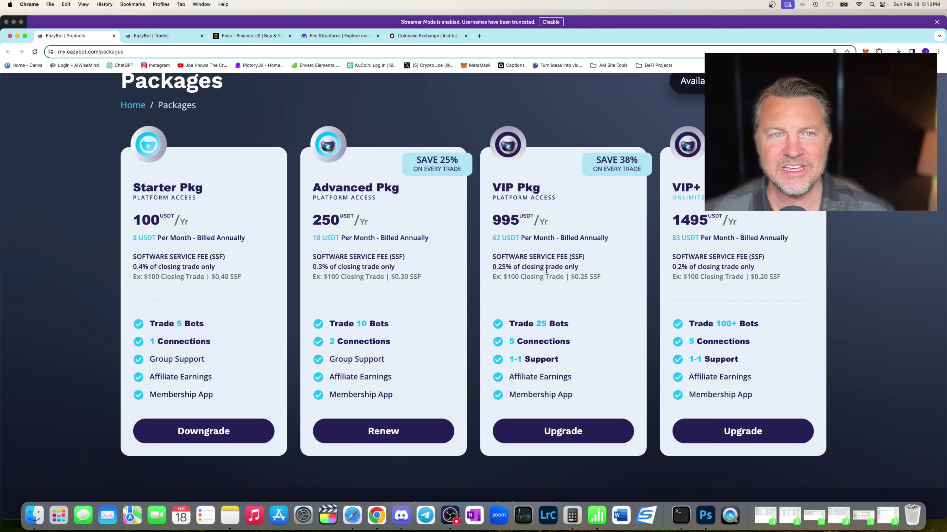
Show the Binance.US Trading Fee Structure table with VIP 1 maker/taker fees of 0.3800%/0.5700%.
left_click(247, 37)
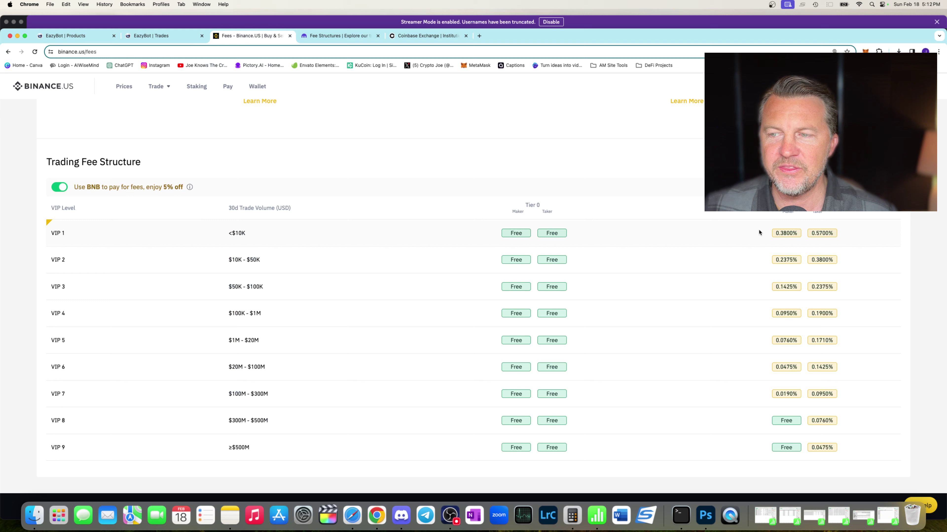
scroll(695, 244, "up", 2)
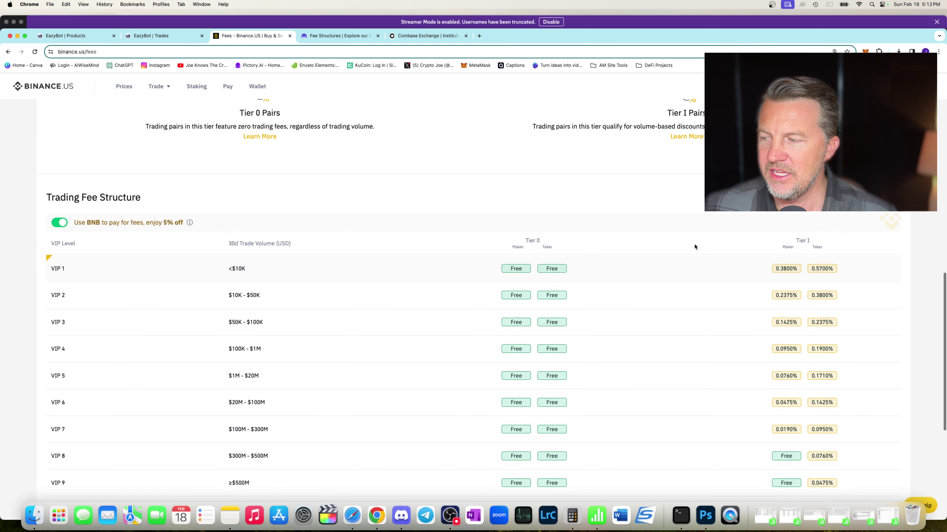
scroll(771, 275, "up", 1)
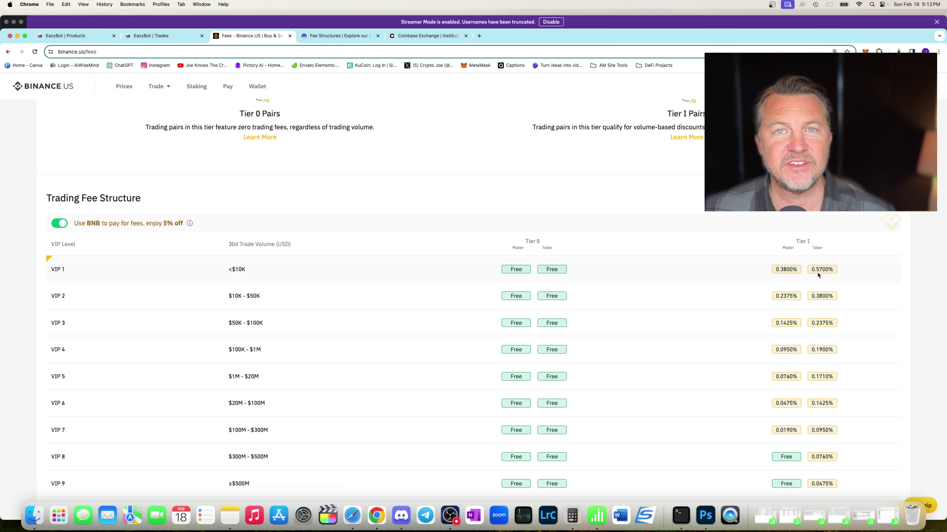
scroll(694, 281, "up", 1)
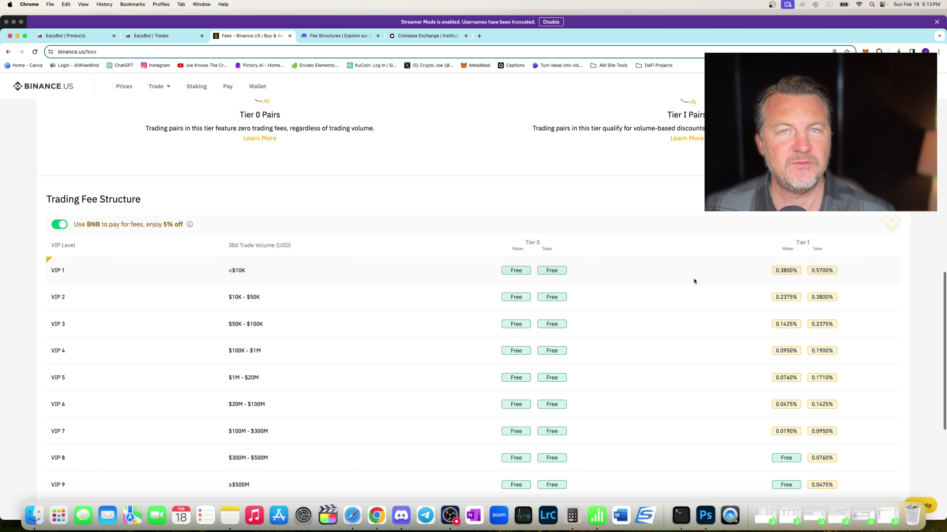
scroll(392, 287, "down", 3)
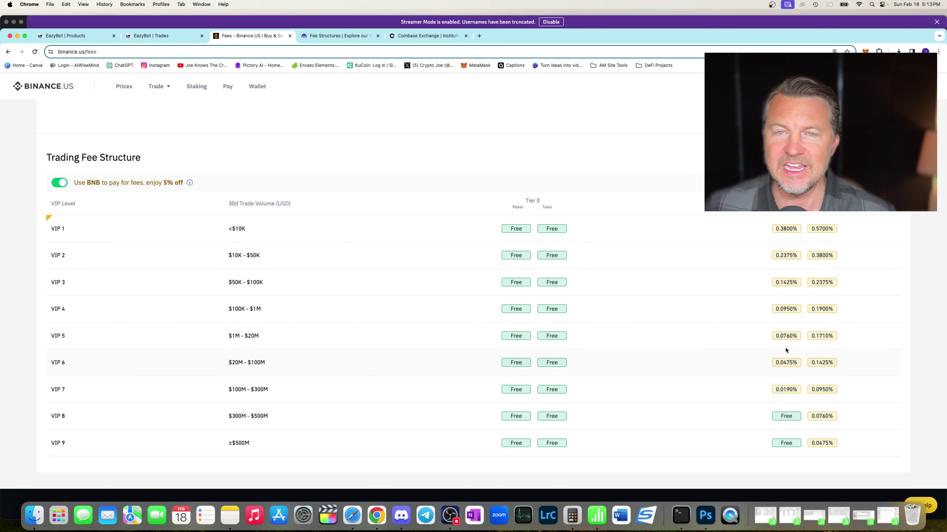
Review Kraken Pro's spot fees, then view Coinbase Exchange's tiers from 0.60%/0.40% to 0.05%/0.00%.
left_click(338, 36)
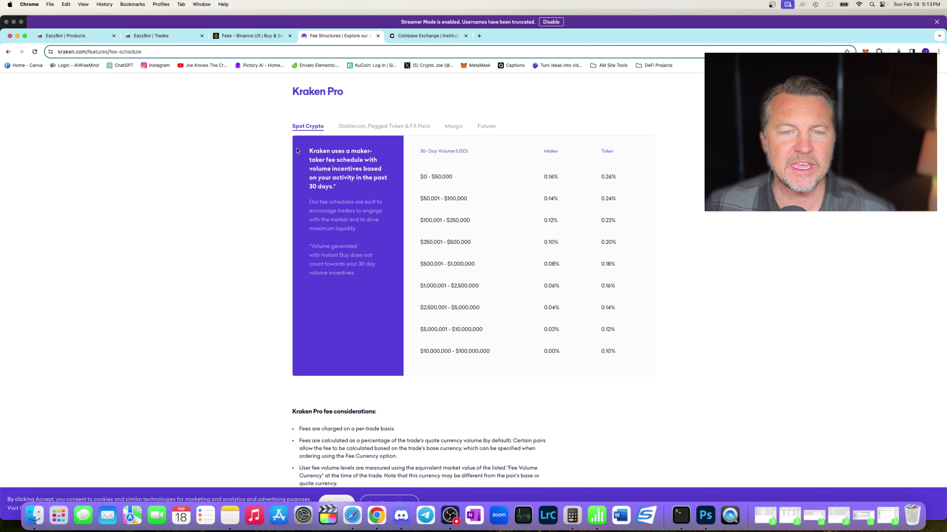
scroll(458, 216, "up", 3)
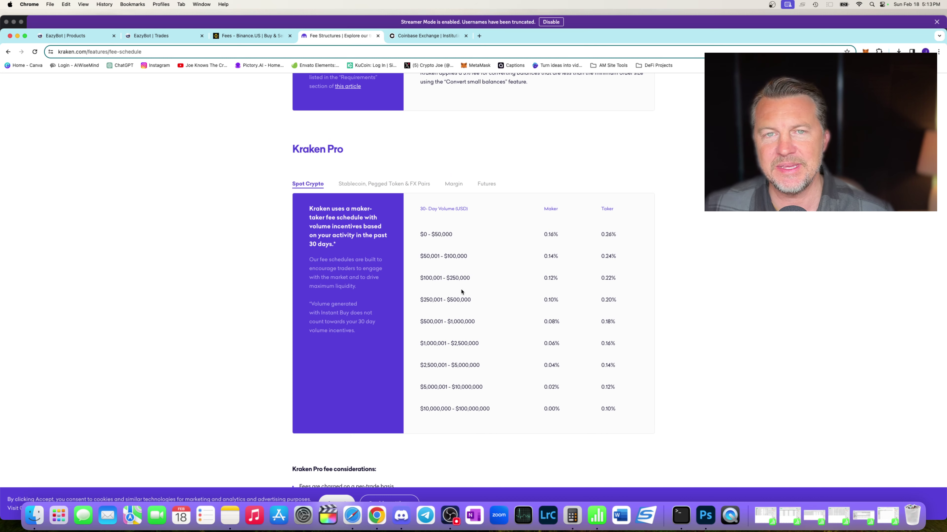
left_click(425, 35)
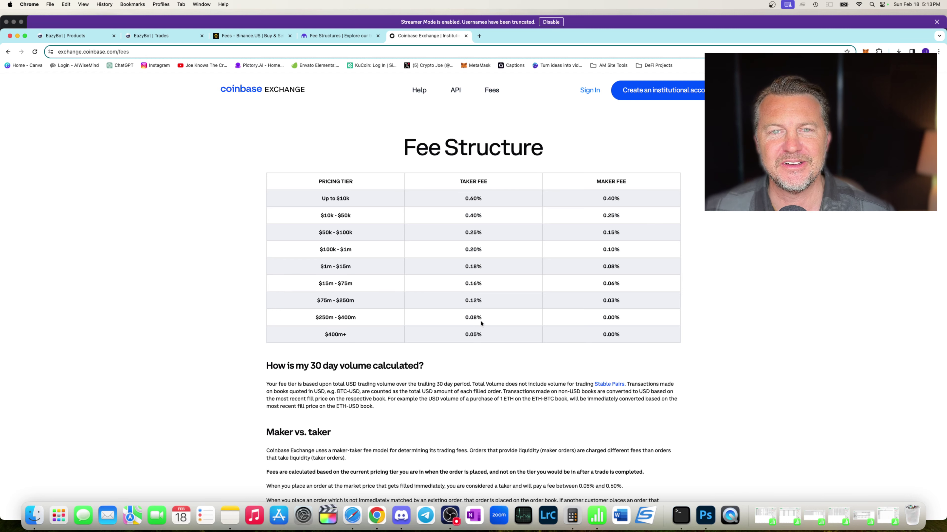
Return to Kraken Pro's spot schedule, maker/taker 0.16%/0.26% down to 0.00%/0.10%.
left_click(319, 35)
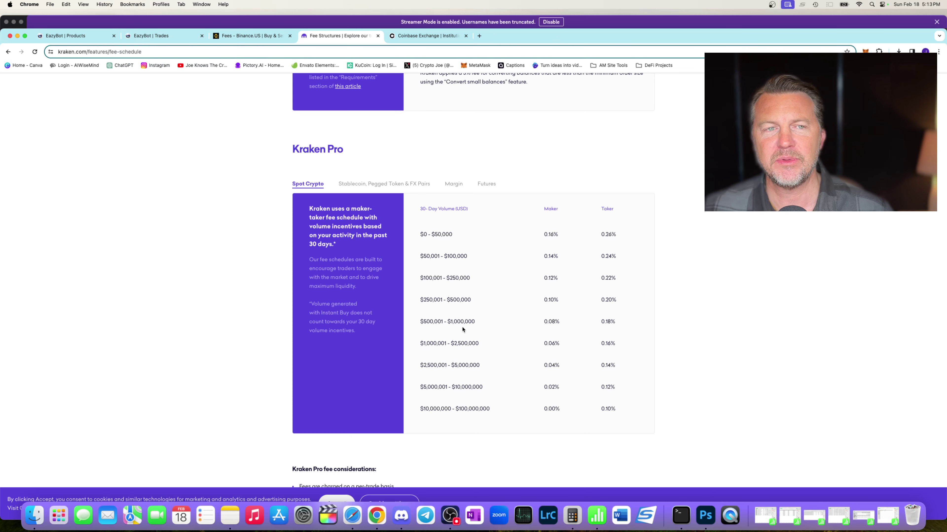
left_click(158, 39)
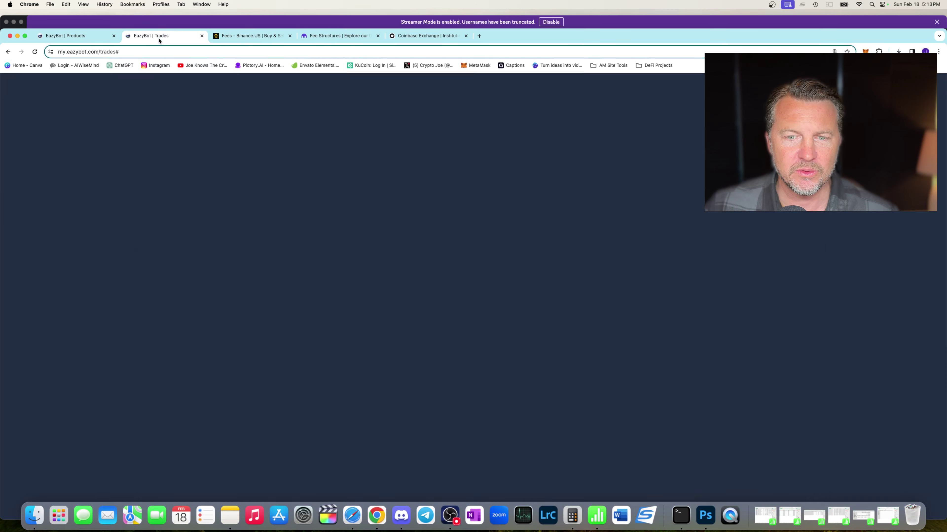
scroll(440, 442, "down", 10)
scroll(440, 441, "up", 10)
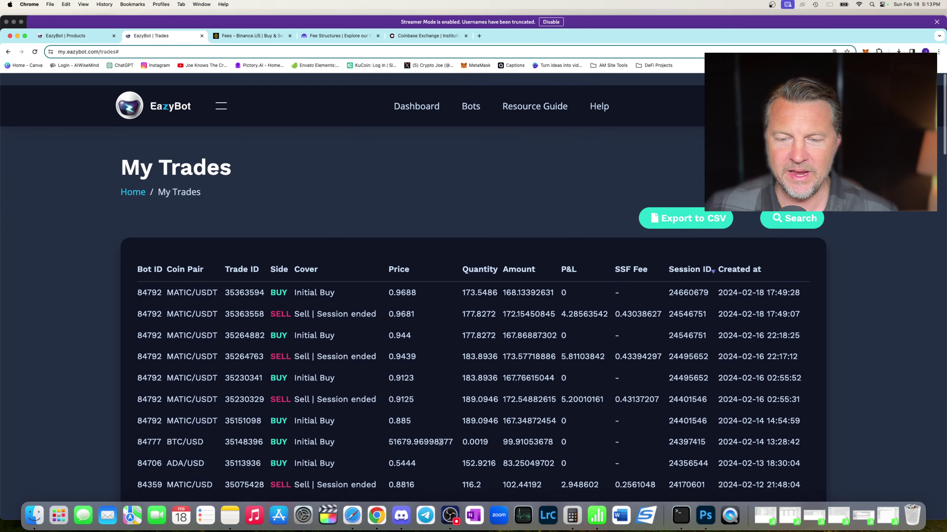
scroll(440, 442, "down", 1)
key("super+Tab")
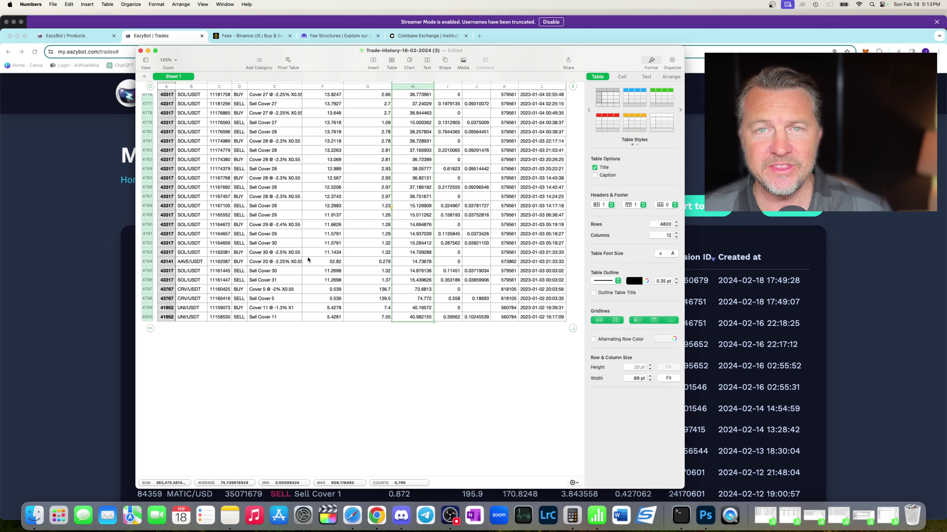
scroll(396, 229, "up", 20)
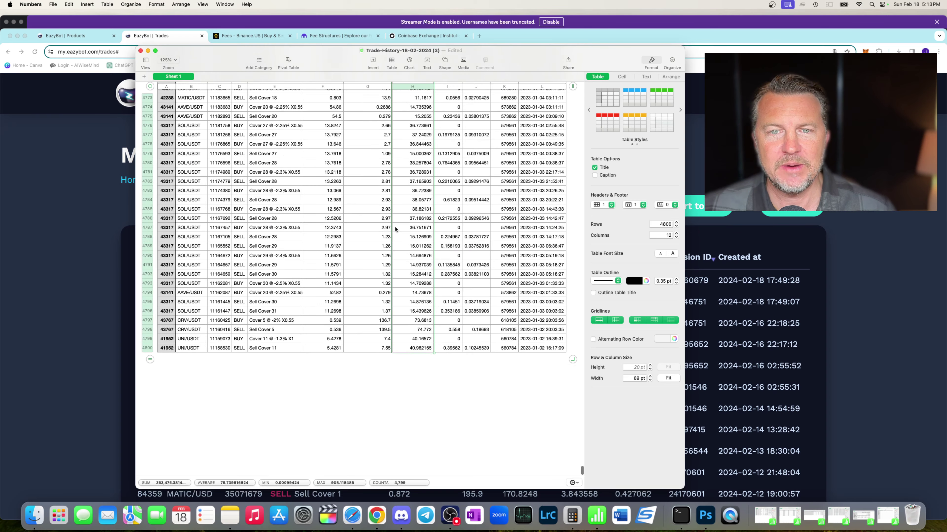
scroll(396, 229, "up", 20)
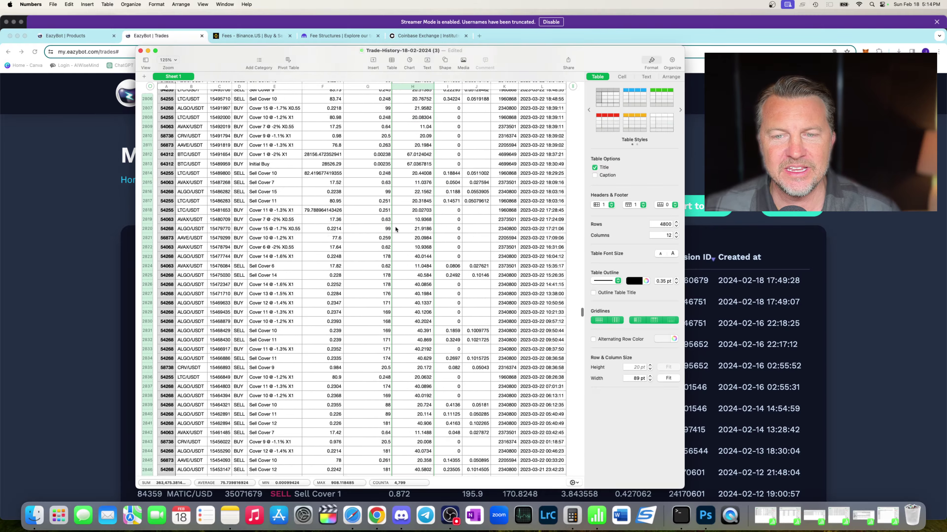
scroll(396, 229, "up", 20)
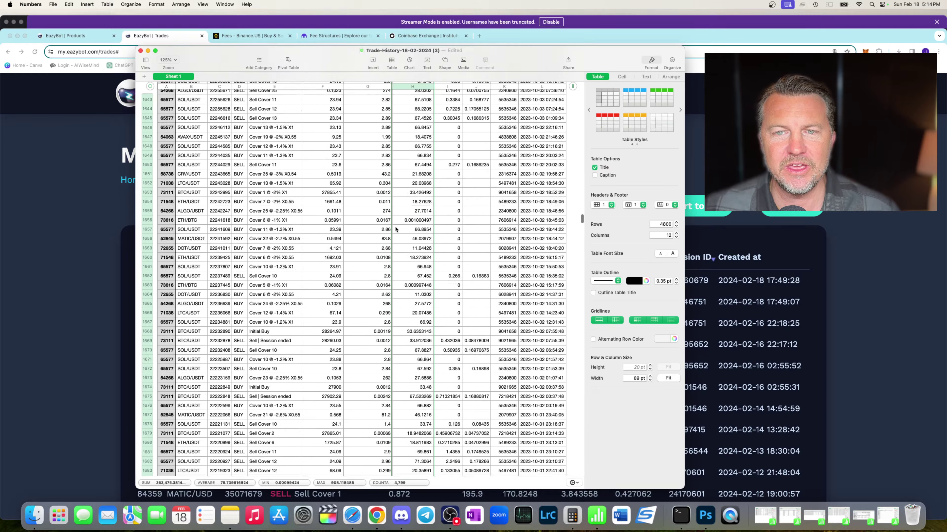
scroll(395, 229, "up", 20)
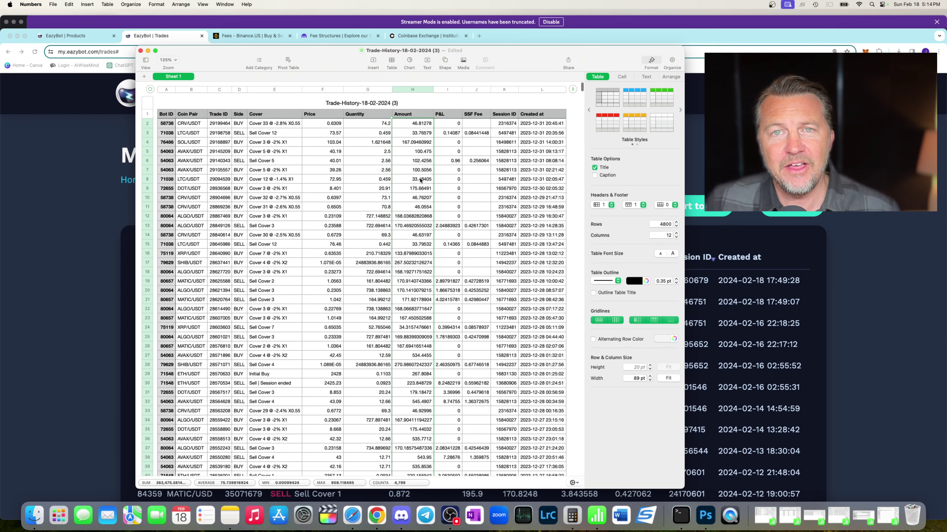
left_click_drag(581, 89, 594, 508)
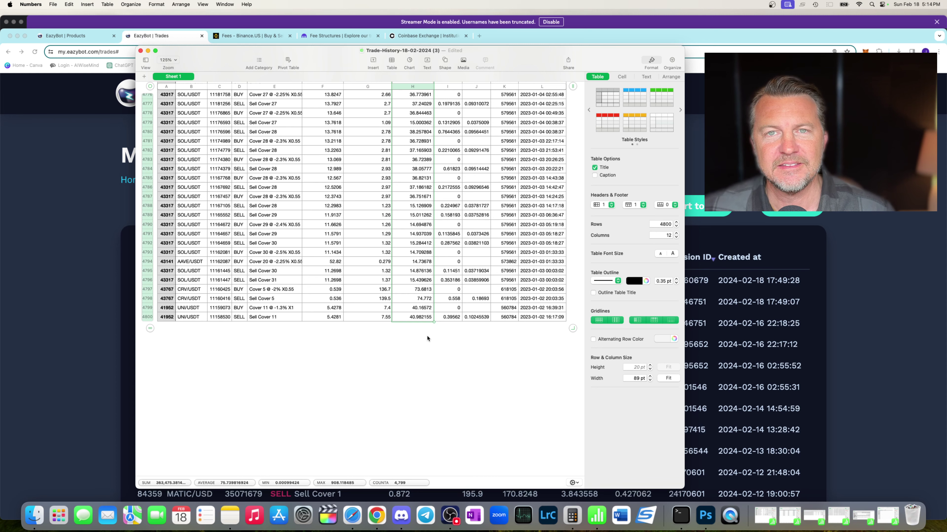
Switch from Numbers to the Binance.US VIP fee table, then to Kraken Pro's spot schedule.
left_click(250, 35)
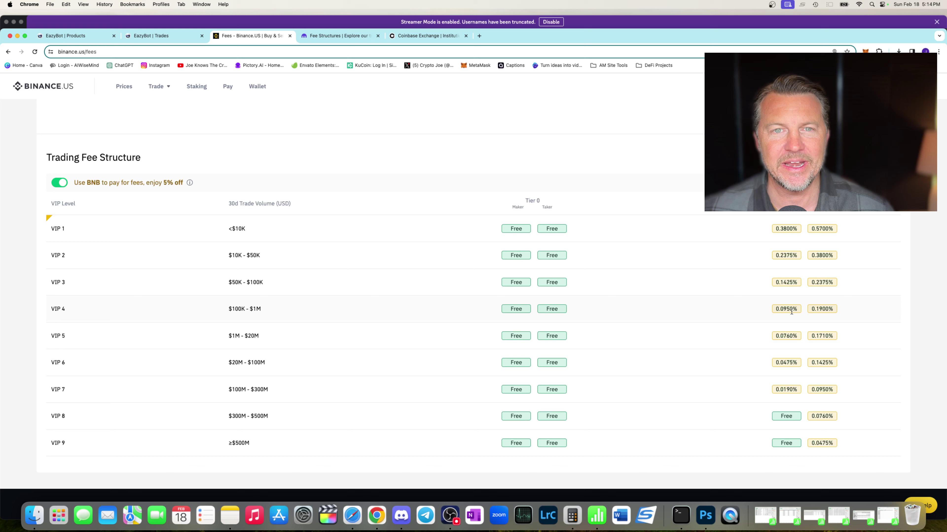
left_click(337, 36)
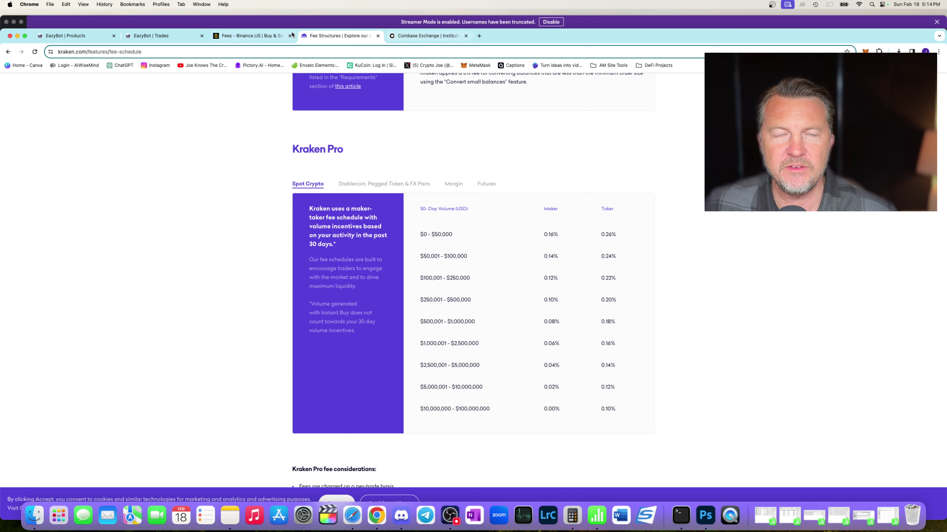
Compare the Binance.US, Kraken Pro and Coinbase fee tables, ending on Coinbase's 0.60%/0.40% tiers.
left_click(413, 37)
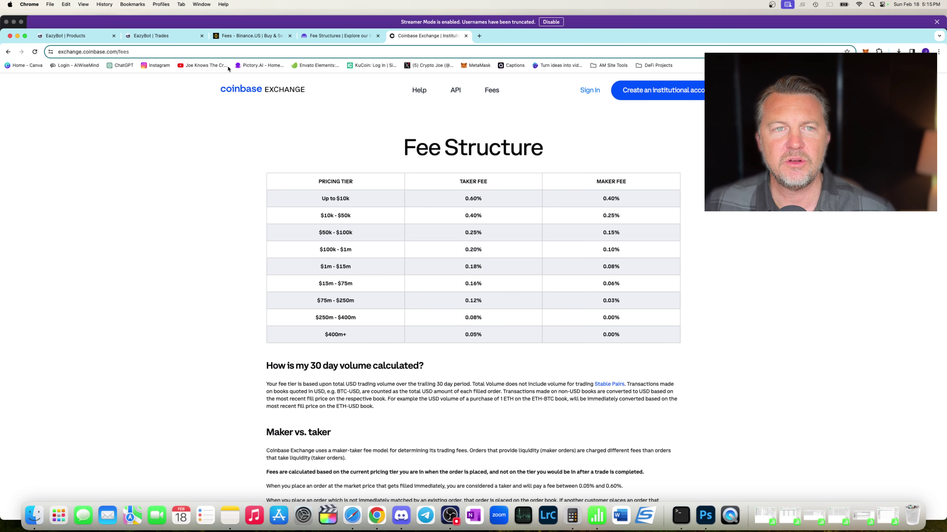
left_click(235, 39)
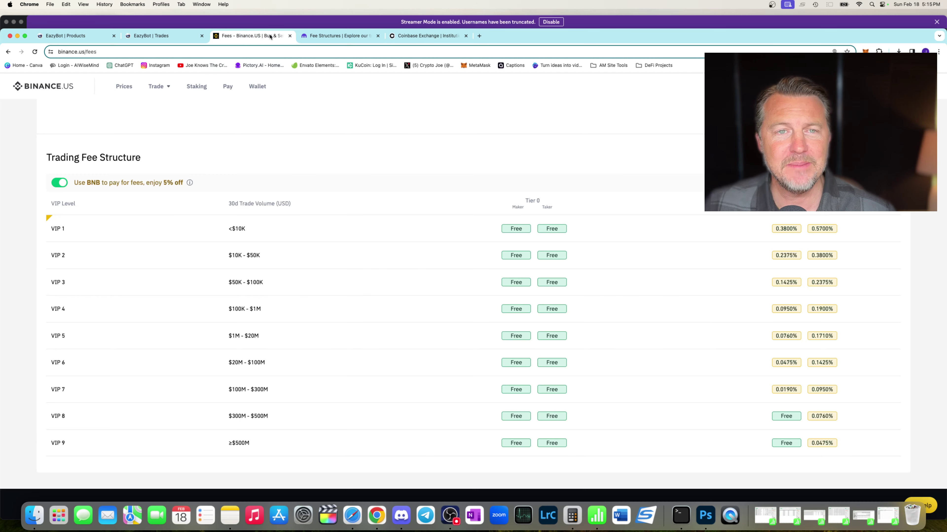
left_click(336, 35)
left_click(396, 35)
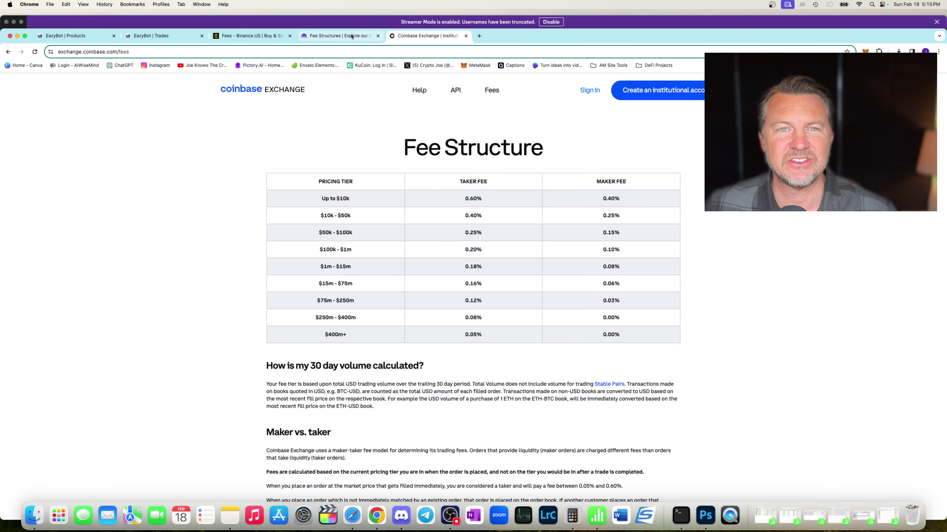
left_click(336, 36)
left_click(262, 37)
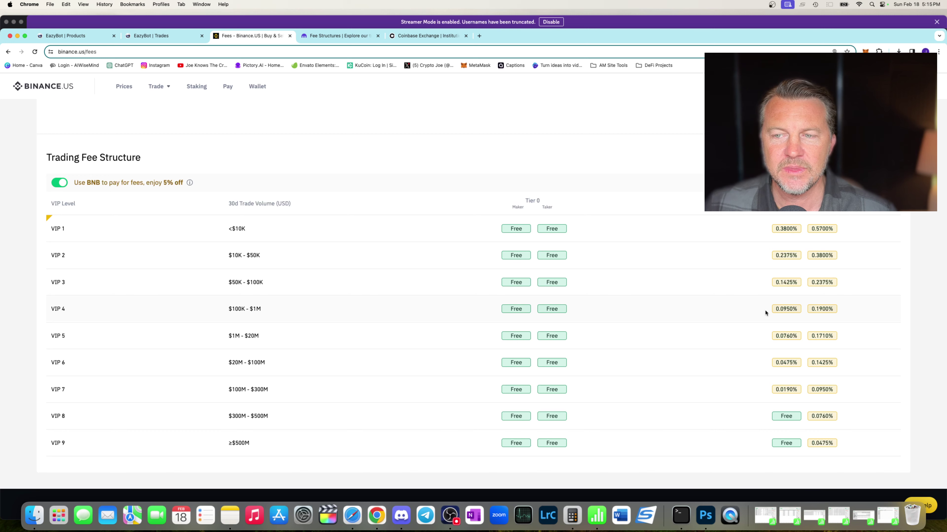
left_click(307, 36)
left_click(434, 38)
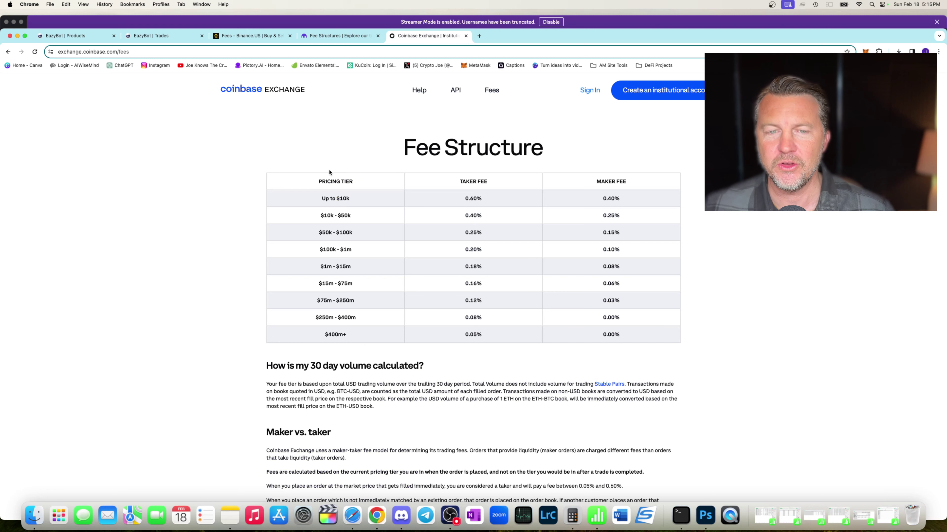
Revisit Binance.US fee tiers, then EazyBot's plans from 100 to 1495 USDT per year.
left_click(248, 36)
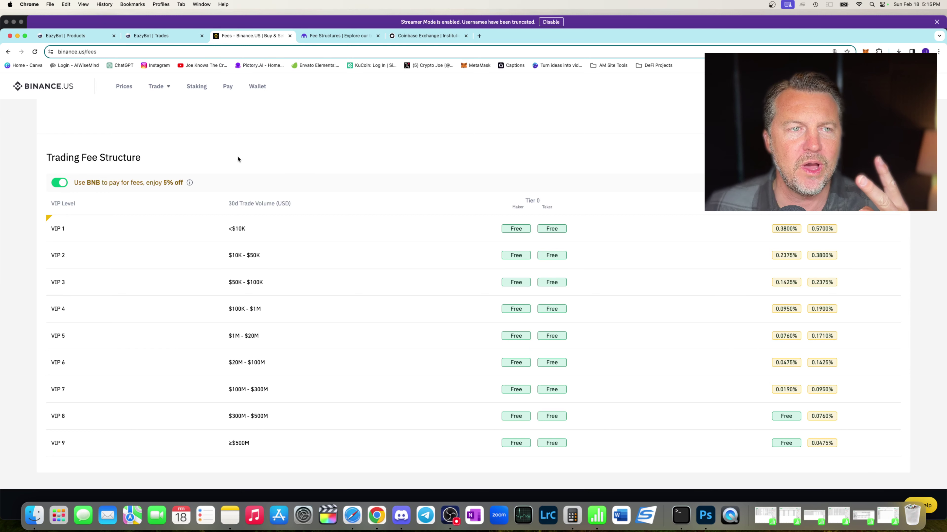
left_click(67, 36)
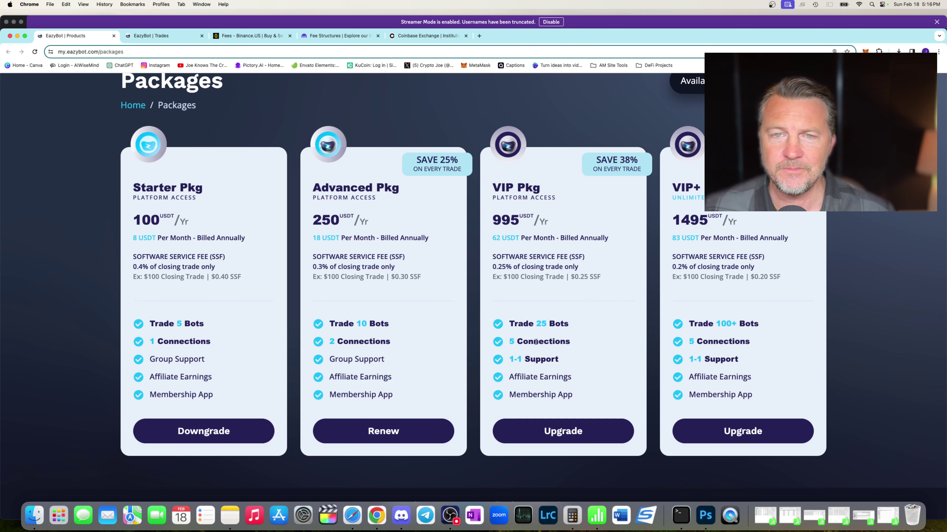
Cycle through the Kraken and Coinbase fee tables, finishing on Binance.US's VIP 1 0.3800%/0.5700% tier.
left_click(248, 37)
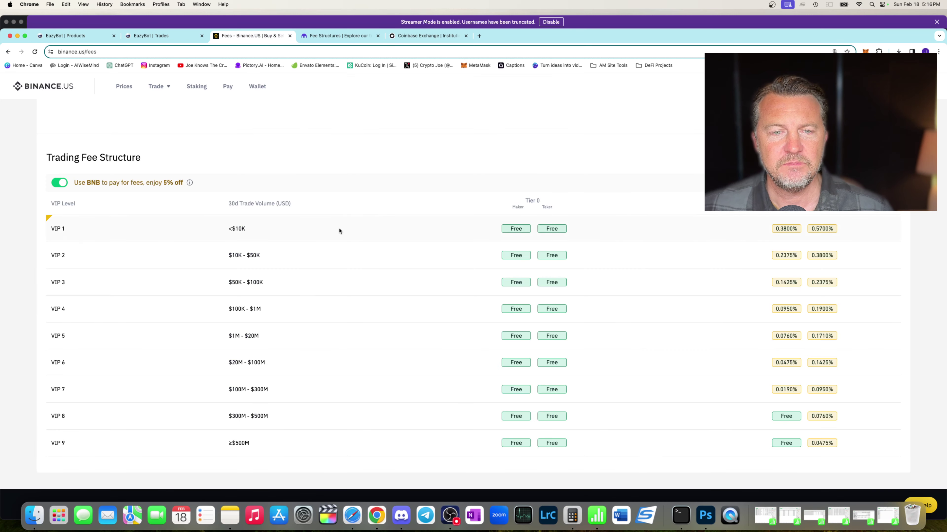
left_click(312, 36)
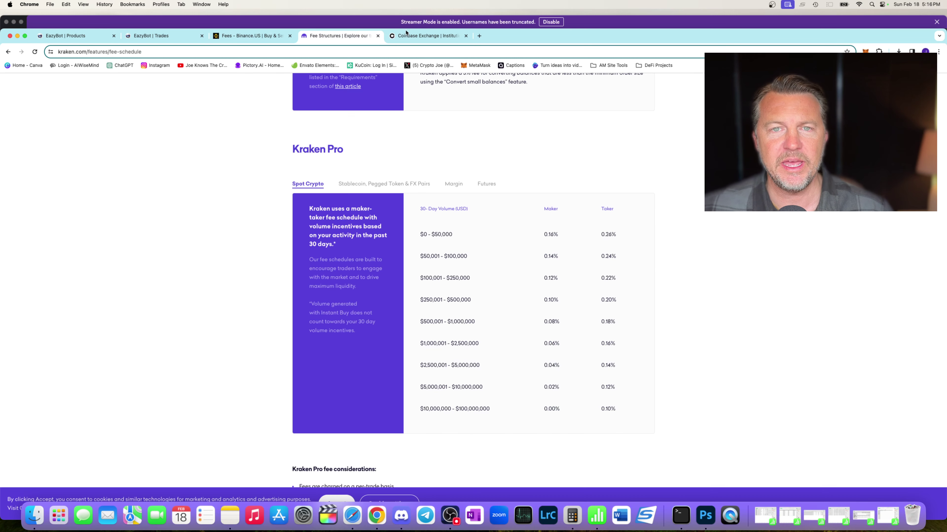
left_click(421, 35)
left_click(346, 35)
left_click(260, 36)
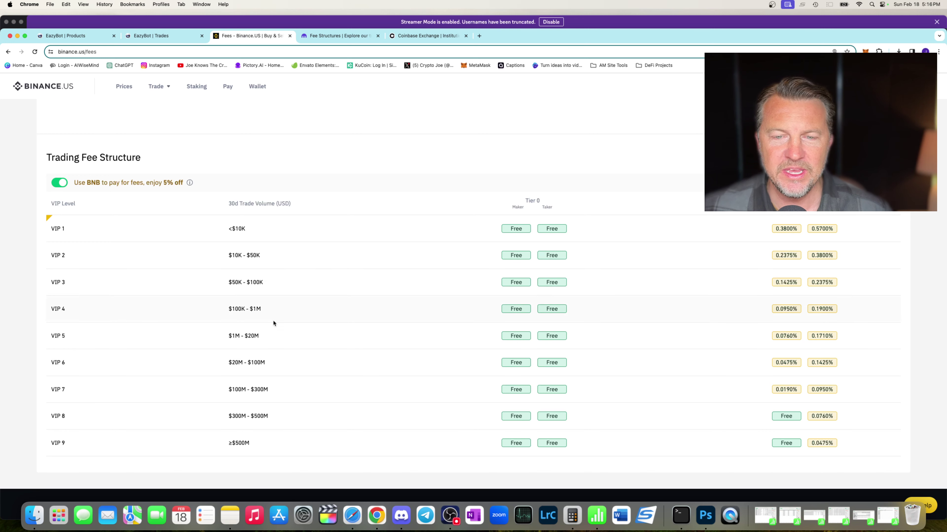
left_click(340, 36)
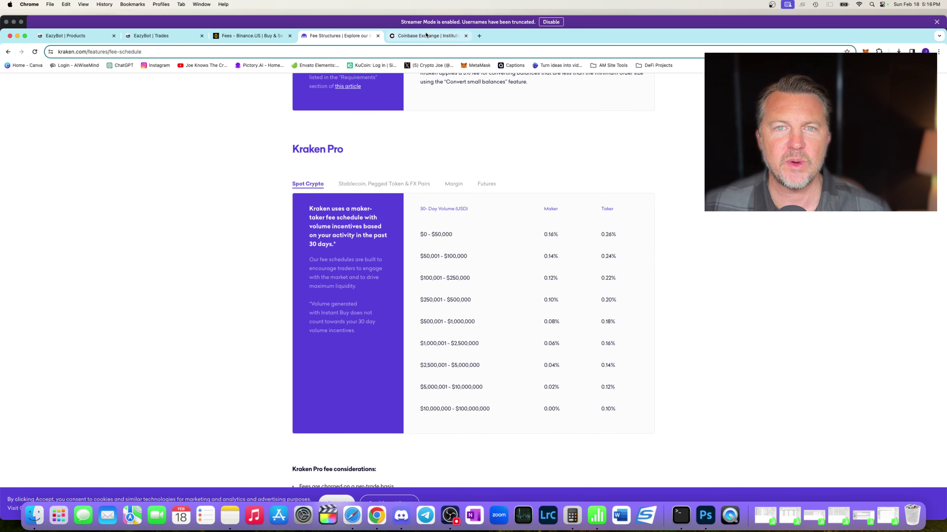
left_click(428, 36)
left_click(340, 36)
left_click(265, 36)
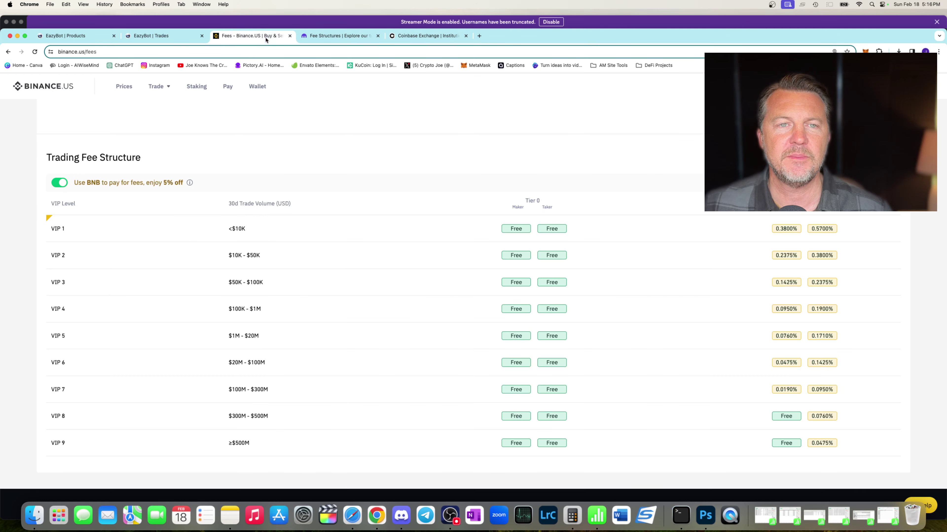